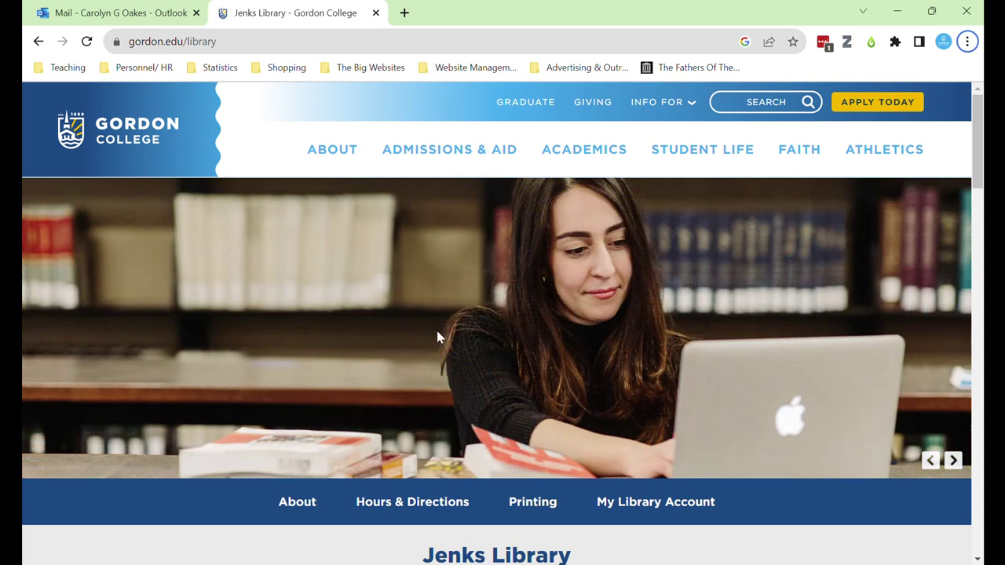
# Scroll down the Gordon College Jenks Library home page at gordon.edu/library
pyautogui.scroll(-5, 438, 333)
# Compare the Databases and Journals search options, then open the full A–Z databases list
pyautogui.scroll(-3, 440, 336)
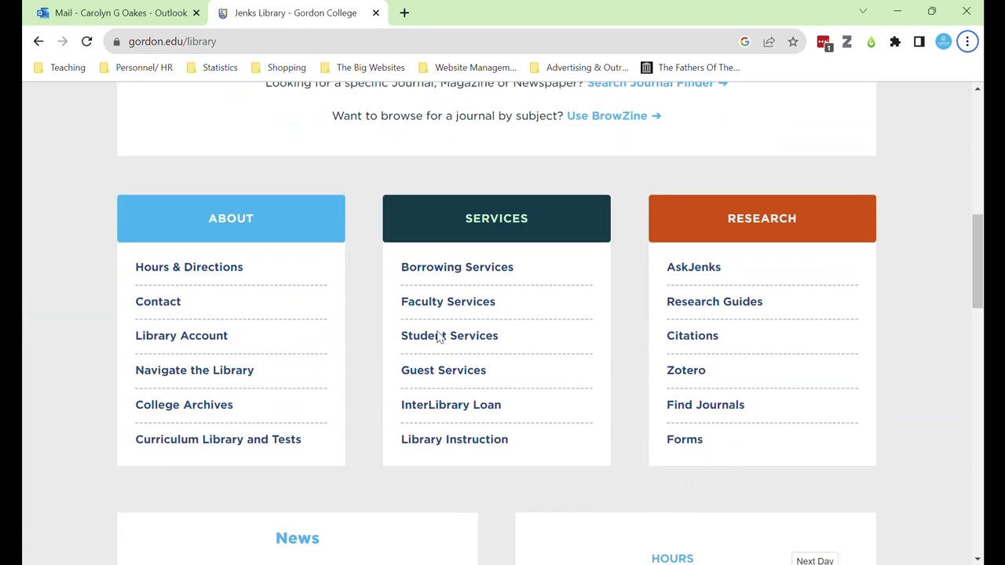
pyautogui.scroll(3, 440, 335)
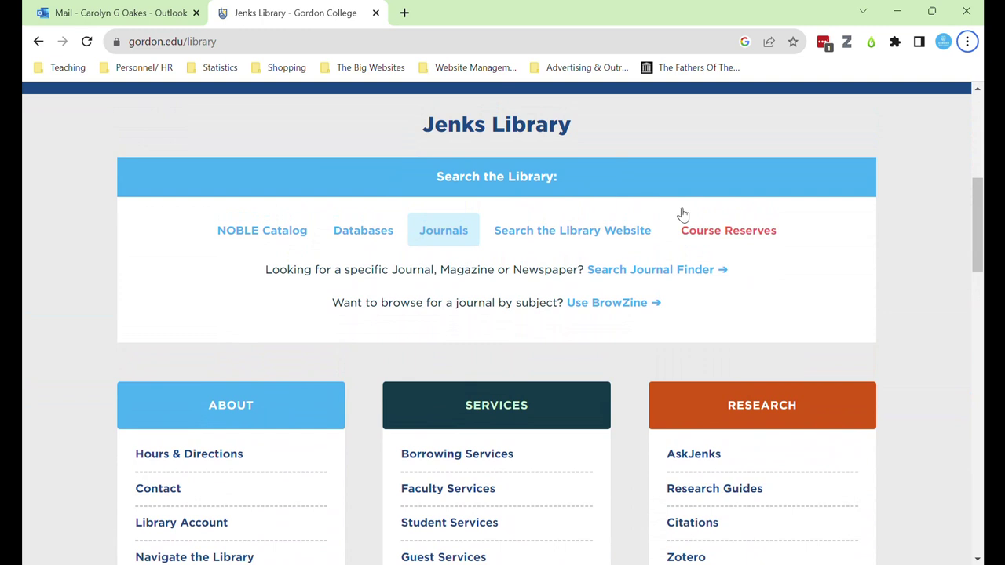
pyautogui.click(366, 240)
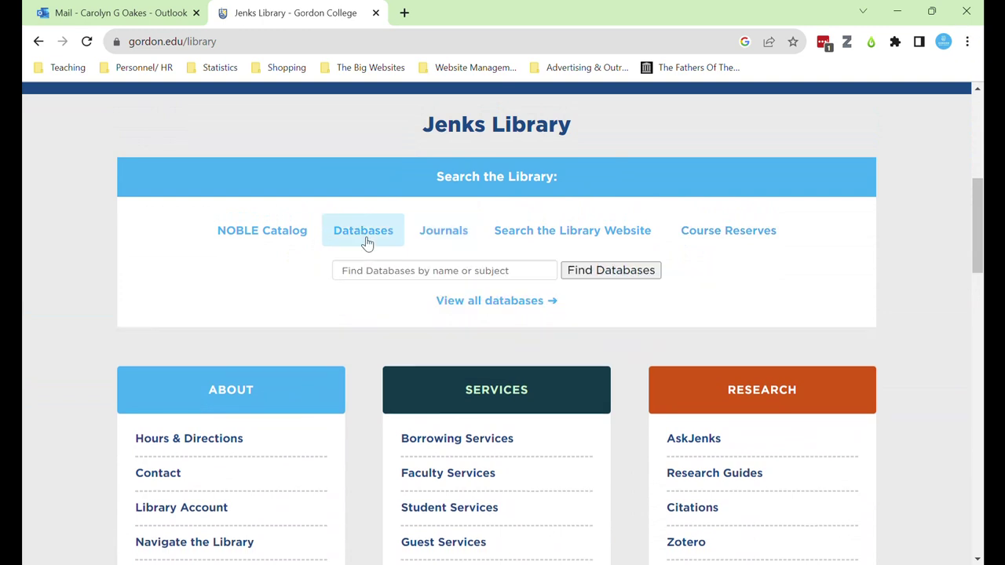
pyautogui.click(473, 232)
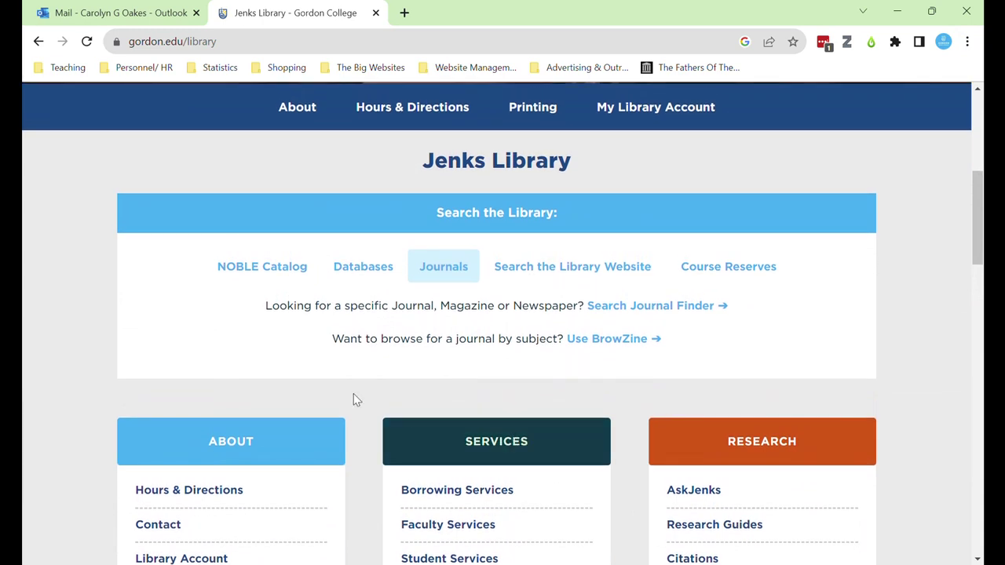
pyautogui.click(368, 266)
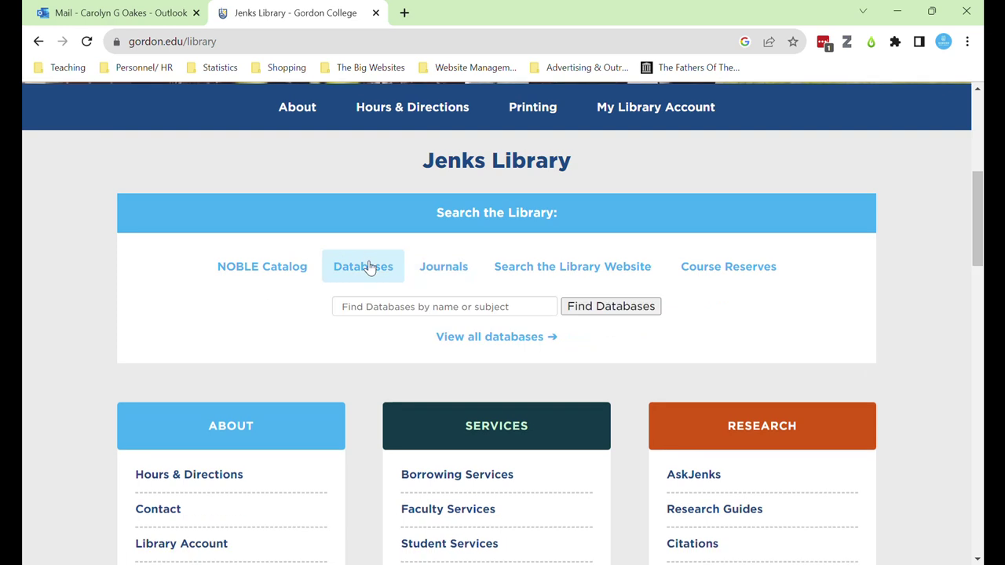
pyautogui.click(503, 337)
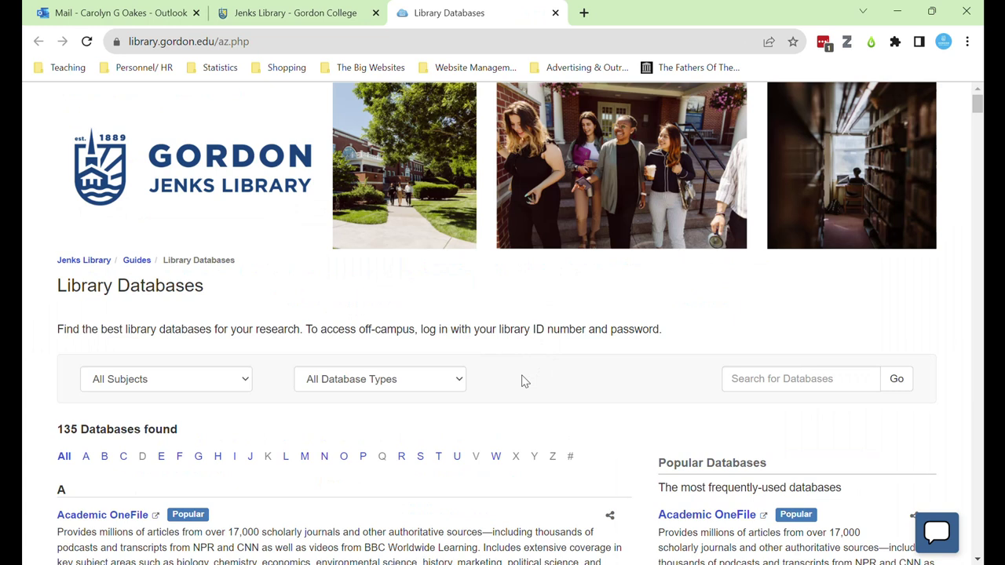
# Filter by Communication Sciences and Disorders and open the Communication & Mass Media Complete Best Bet
pyautogui.click(232, 382)
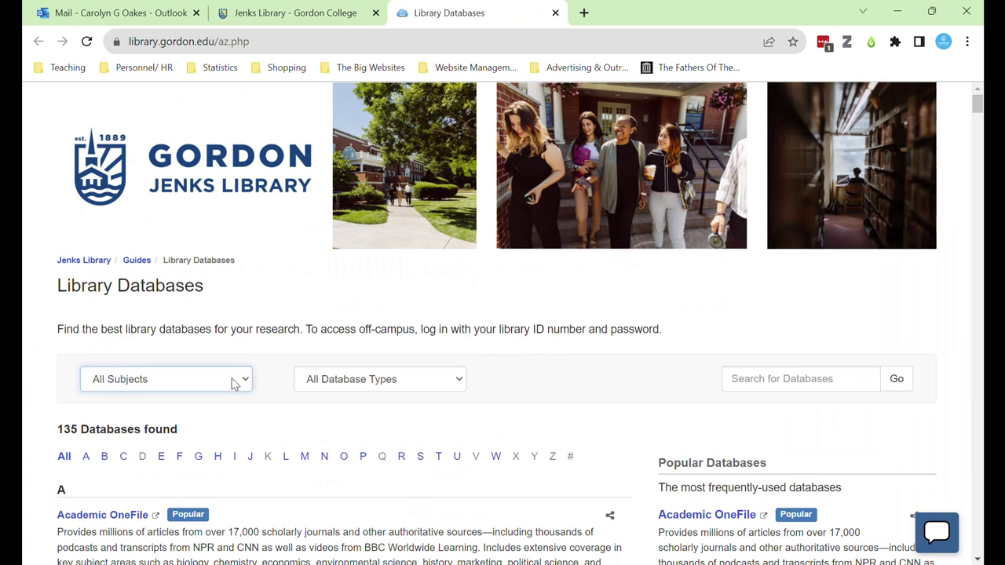
pyautogui.click(251, 206)
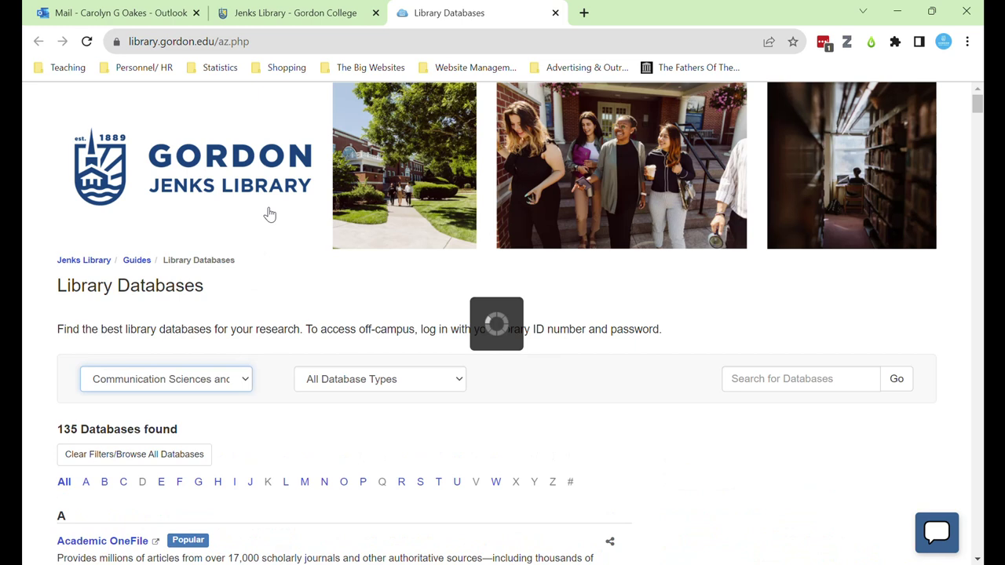
pyautogui.scroll(-4, 342, 316)
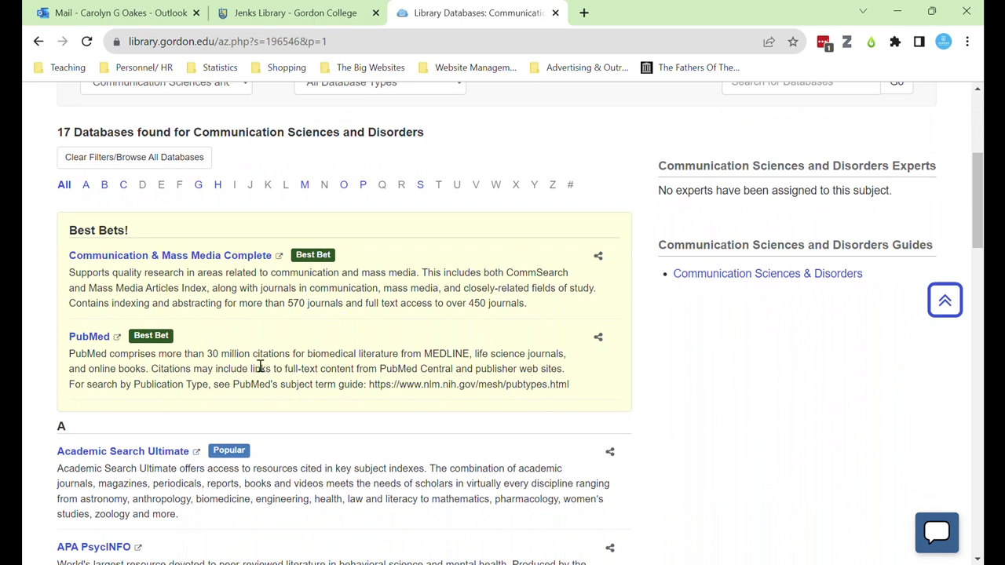
pyautogui.scroll(-2, 292, 385)
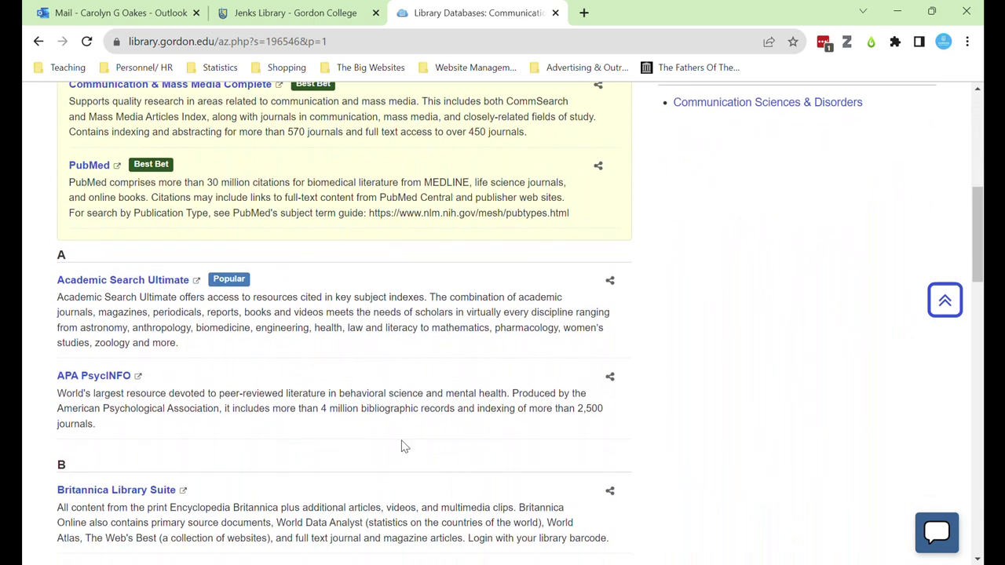
pyautogui.scroll(2, 333, 407)
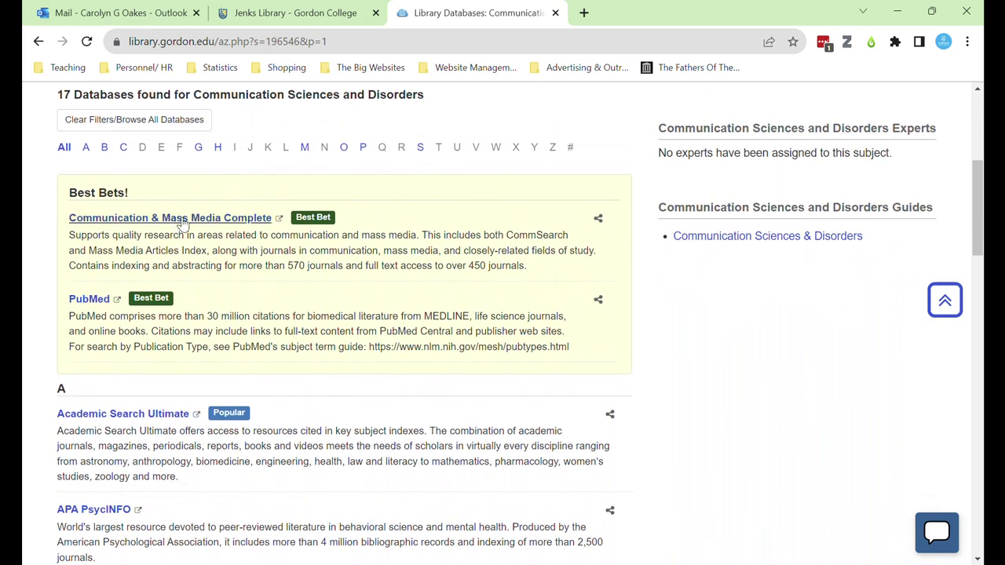
pyautogui.click(180, 220)
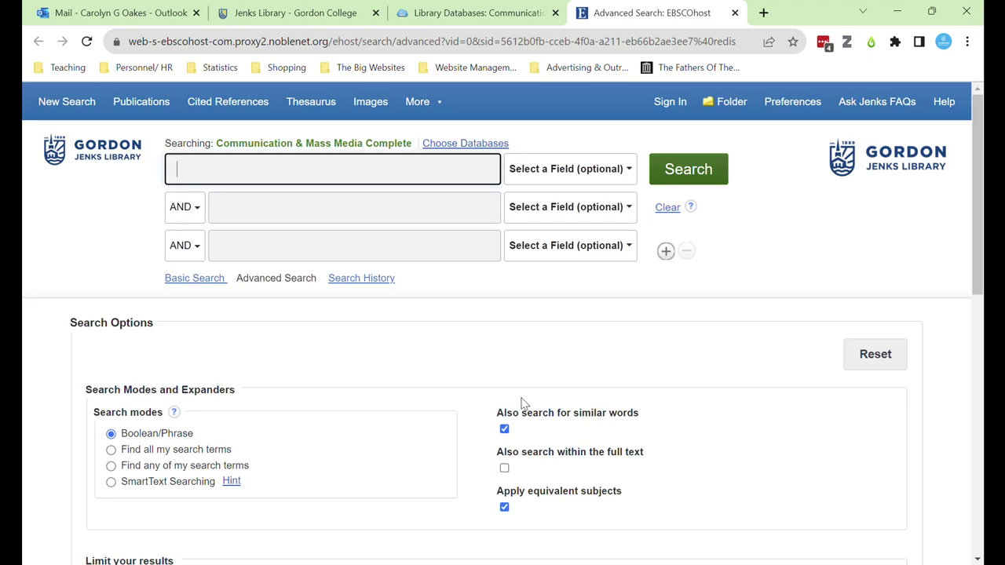
# Tick the Peer Reviewed checkbox under Limit your results in Advanced Search
pyautogui.scroll(-1, 558, 357)
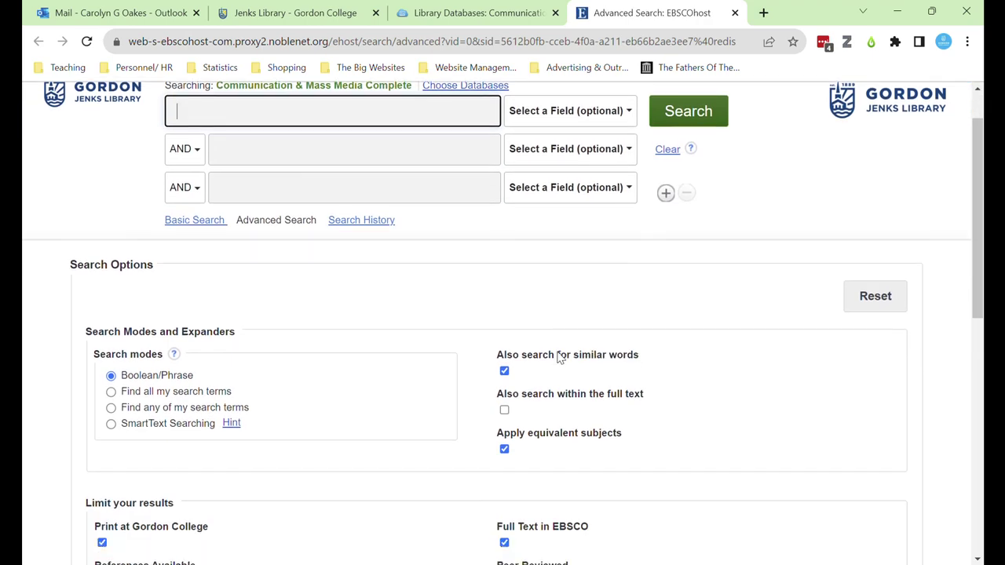
pyautogui.scroll(-2, 557, 358)
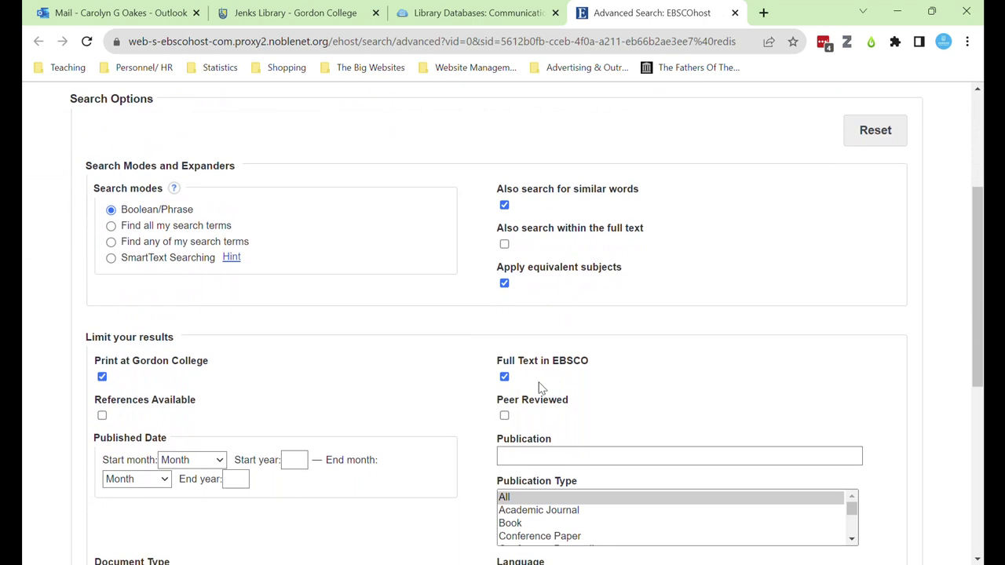
pyautogui.click(504, 416)
pyautogui.scroll(1, 384, 408)
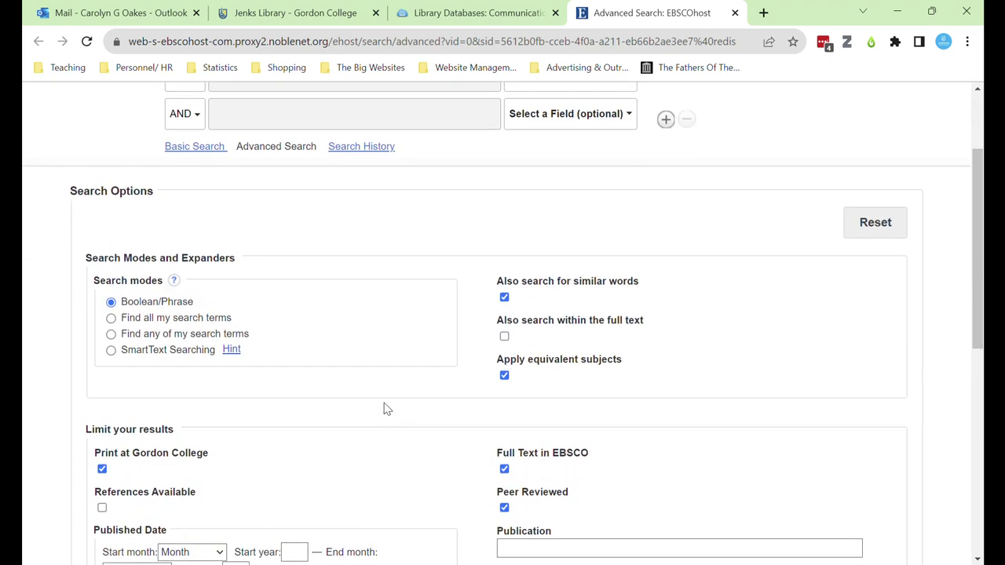
pyautogui.scroll(2, 385, 408)
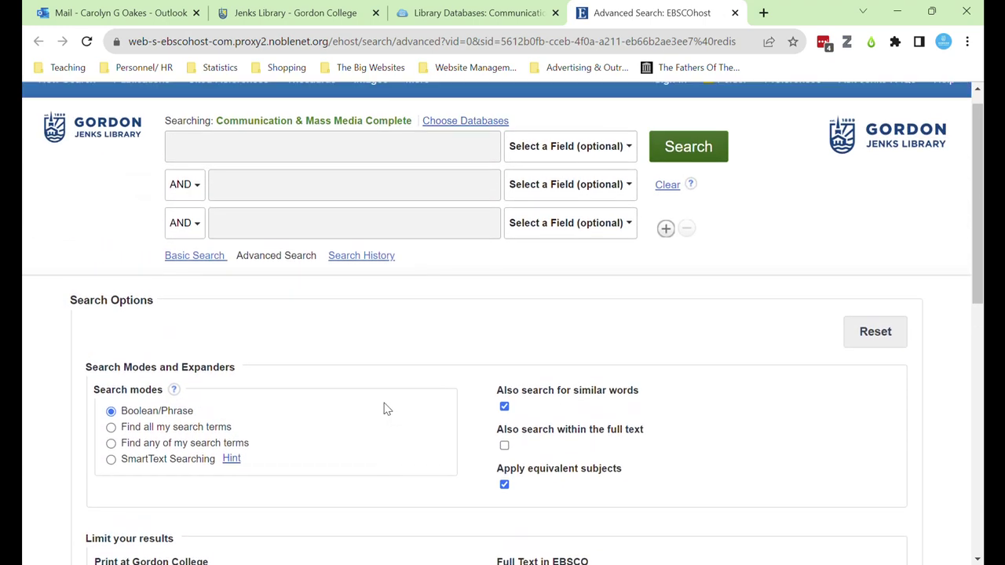
pyautogui.scroll(1, 385, 408)
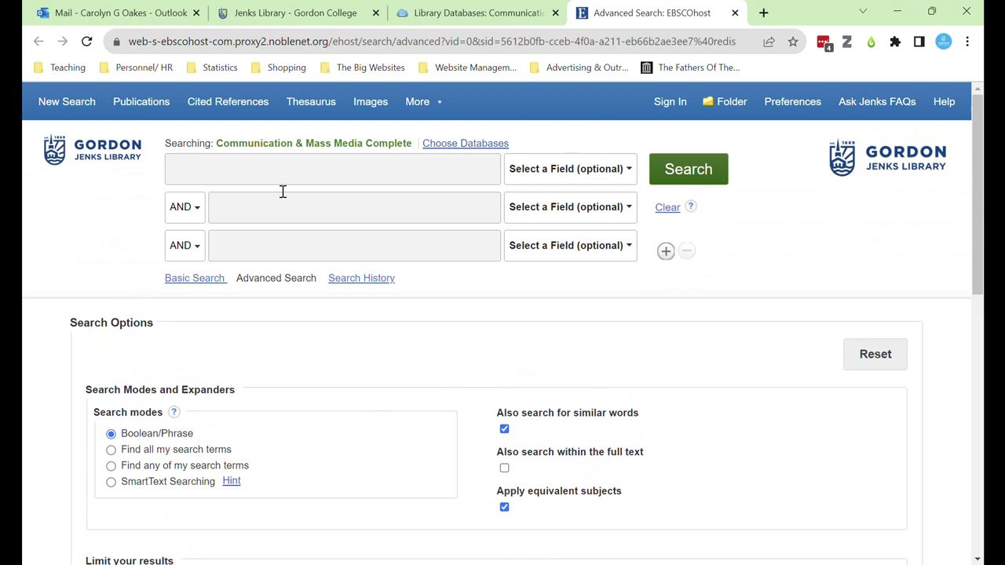
# Search for 'phonological disorders' in the first box AND 'fronting' in the second
pyautogui.click(254, 165)
pyautogui.write('phono')
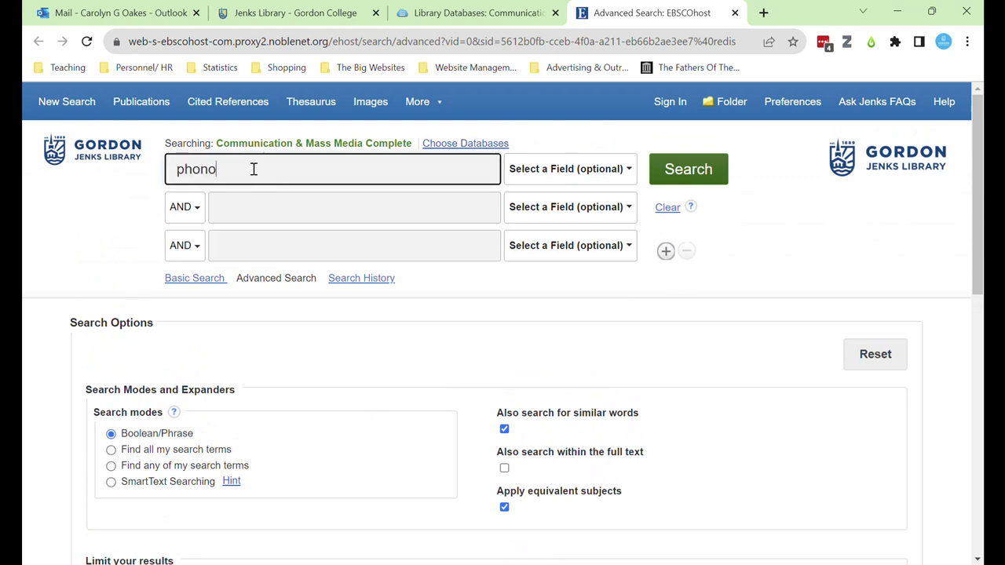
pyautogui.write('logical disord')
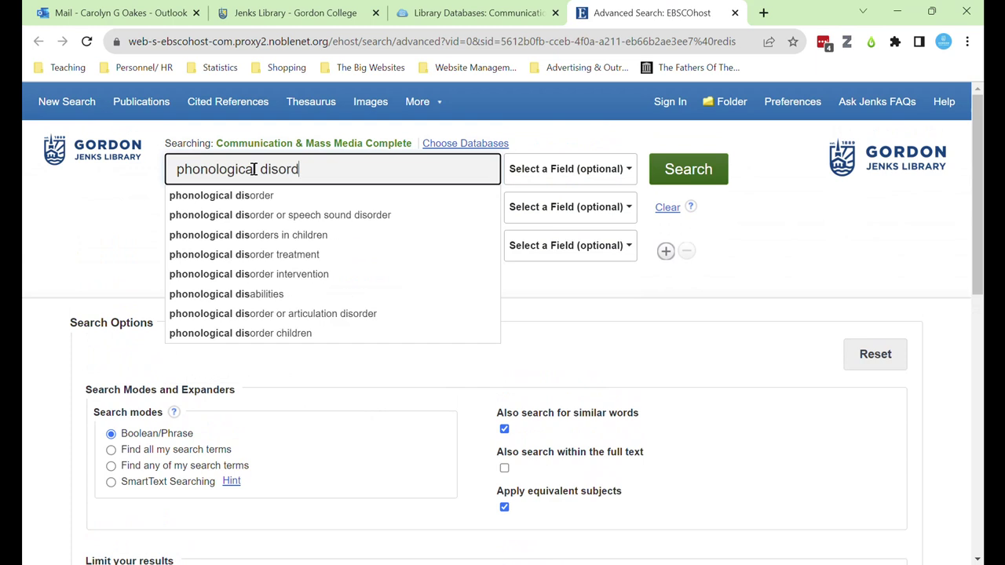
pyautogui.write('ers')
pyautogui.click(238, 224)
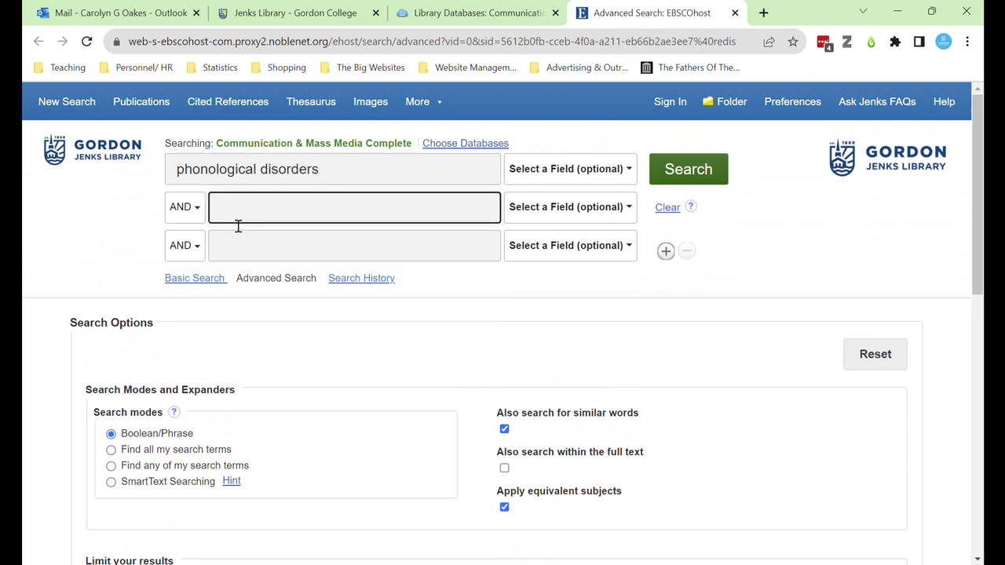
pyautogui.write('fronting')
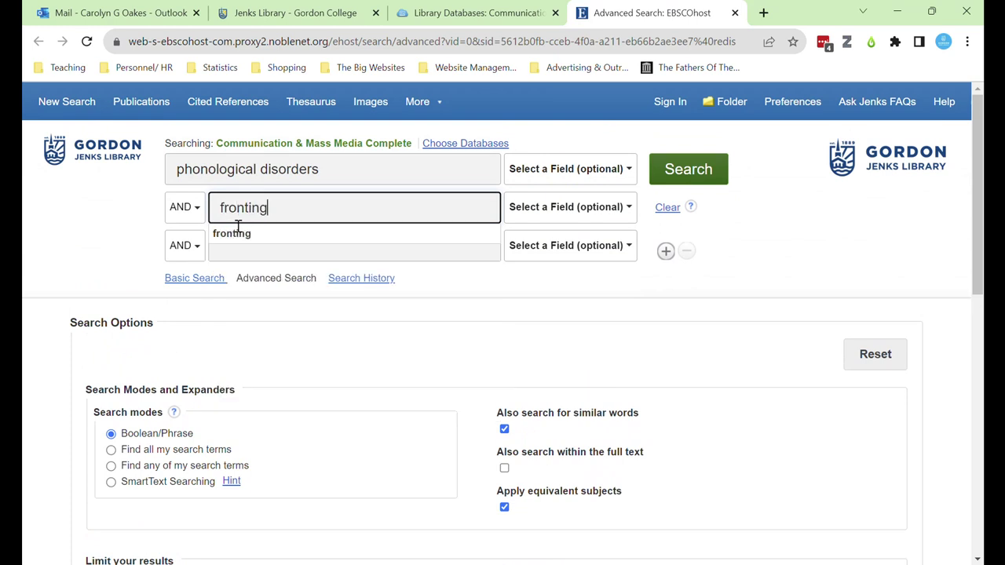
pyautogui.click(672, 174)
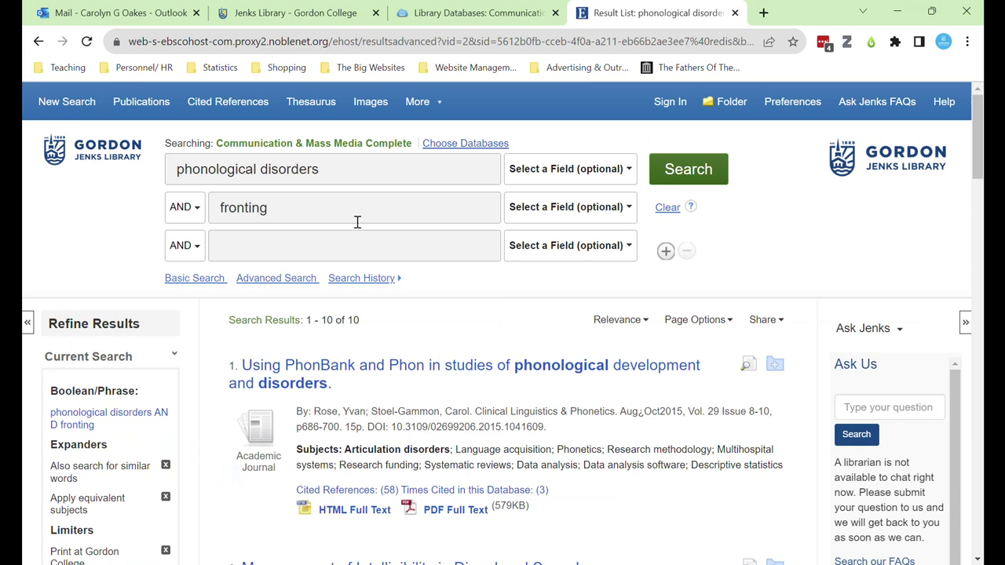
# Change the first term to 'phonological disorder or speech sound disorder' and search again
pyautogui.click(364, 183)
pyautogui.write('OR')
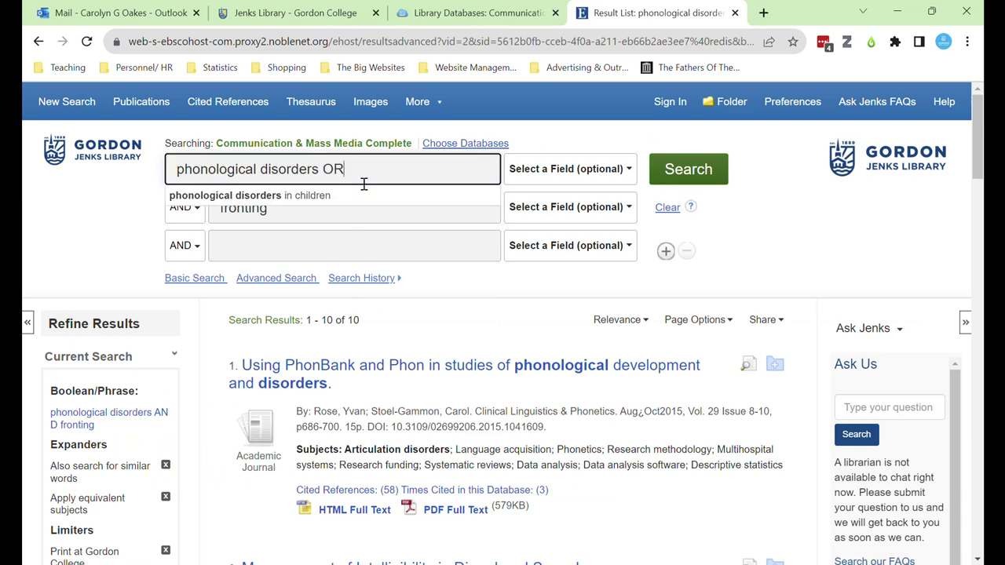
pyautogui.write(' speech')
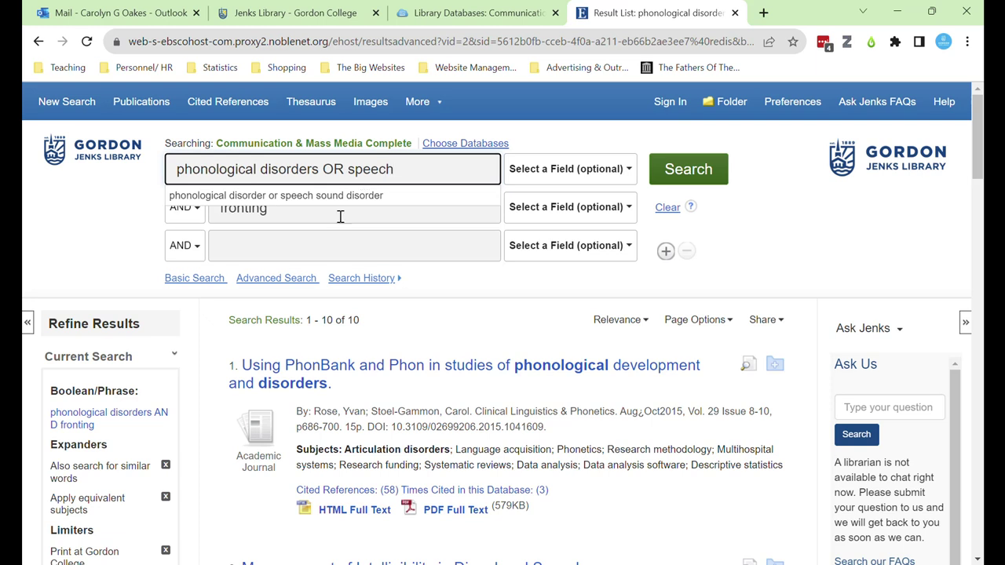
pyautogui.click(336, 196)
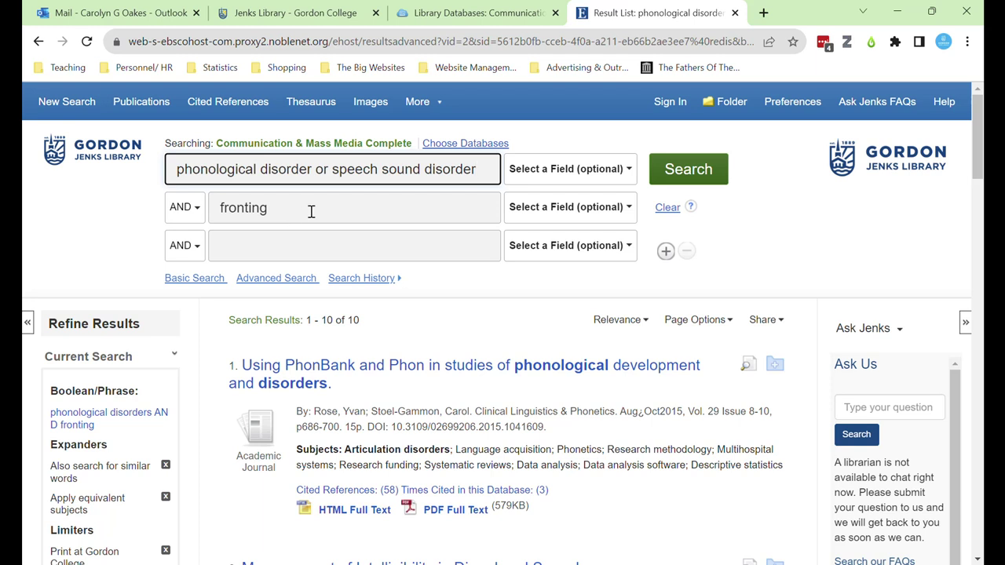
pyautogui.click(701, 177)
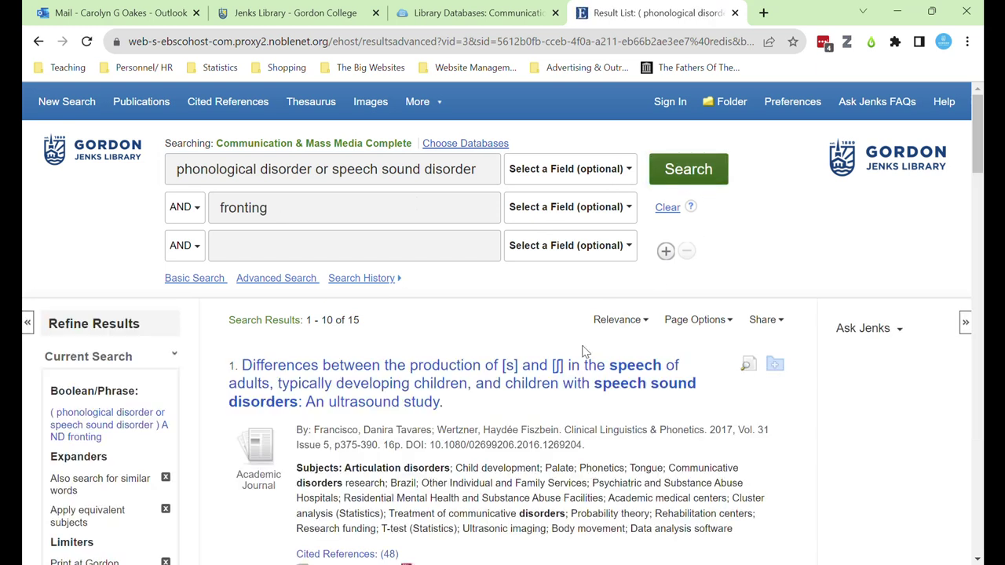
# Open the first result, 'Differences between the production of [s] and [ʃ]… An ultrasound study', and skim it
pyautogui.scroll(-1, 575, 359)
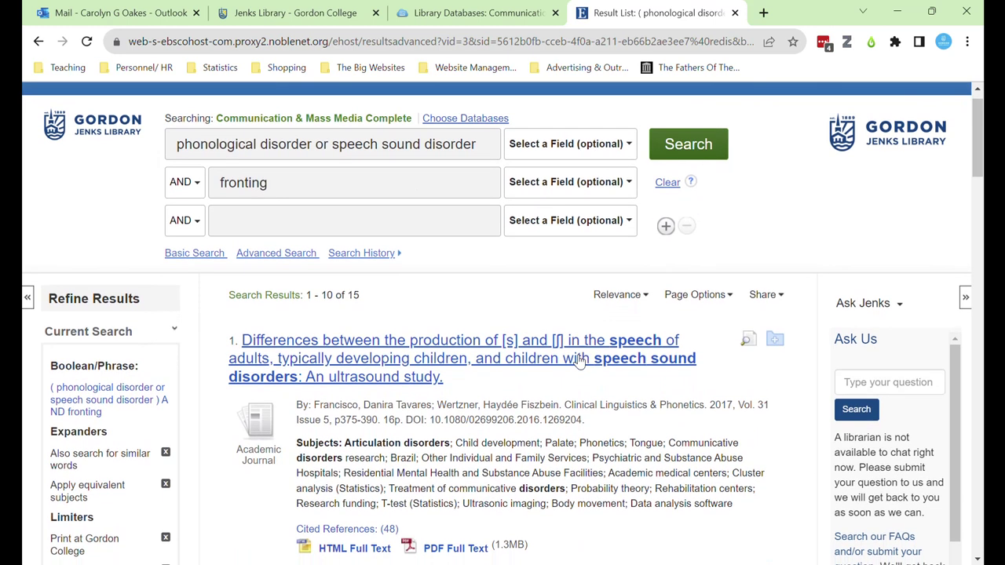
pyautogui.scroll(-1, 578, 365)
pyautogui.click(388, 296)
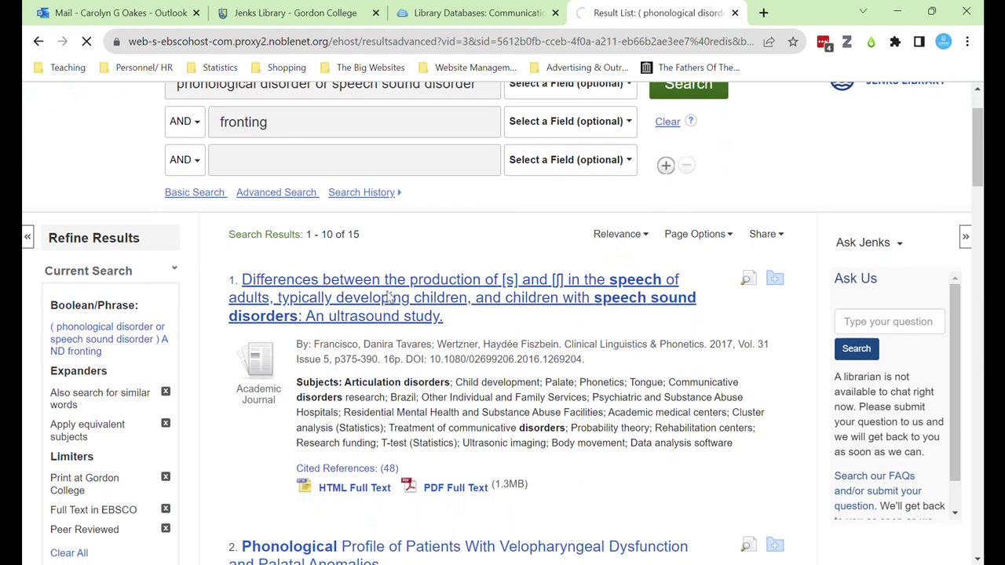
pyautogui.scroll(-5, 526, 333)
pyautogui.scroll(-4, 525, 333)
pyautogui.scroll(4, 531, 336)
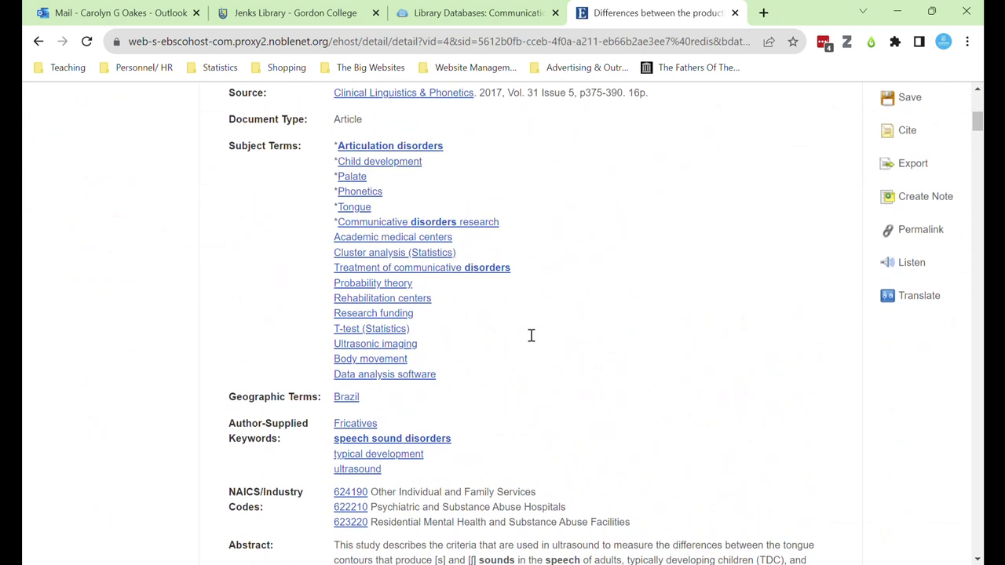
pyautogui.scroll(5, 531, 335)
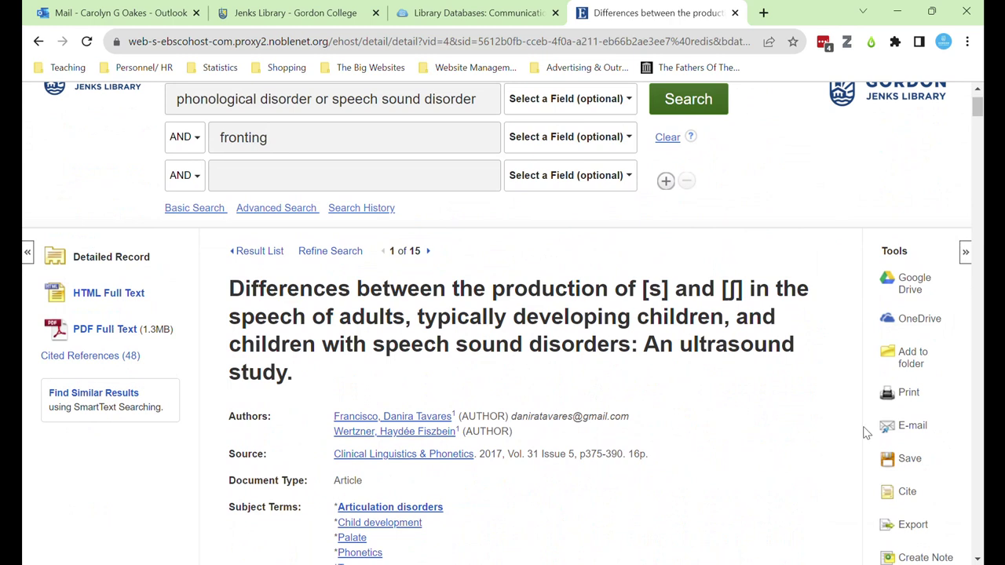
pyautogui.scroll(-1, 848, 479)
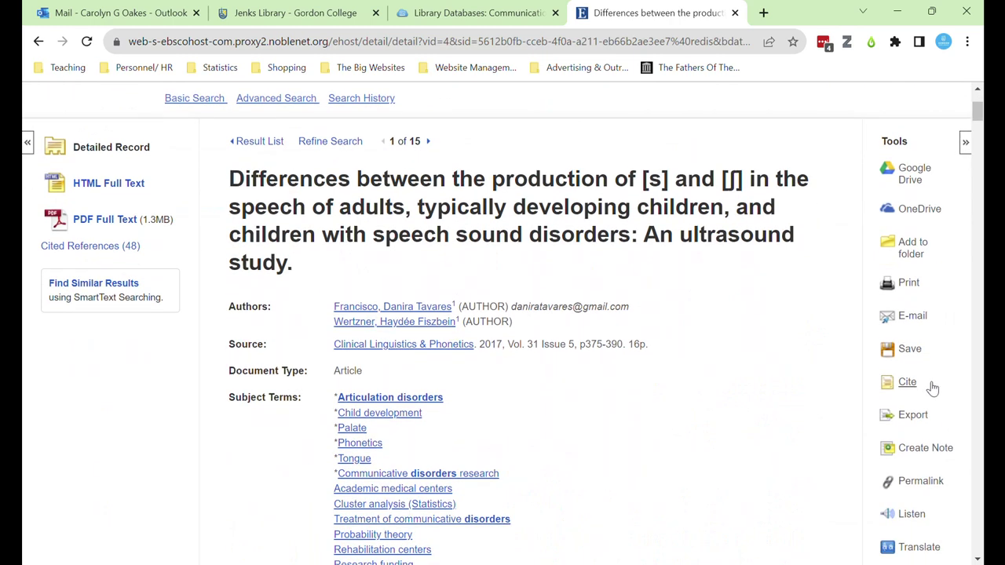
# Show the article's citation formats down to APA 7th Edition, then select its permalink URL
pyautogui.click(927, 390)
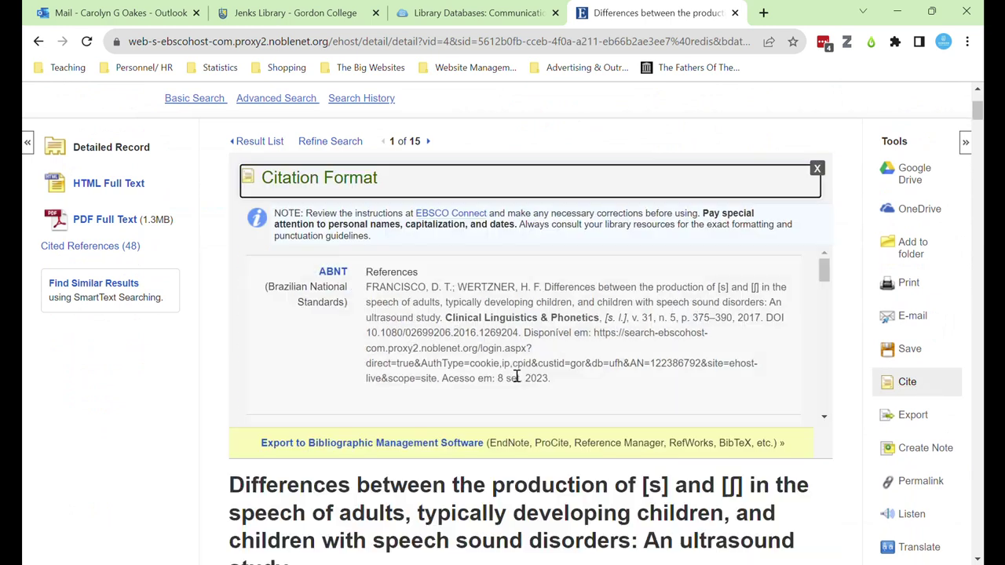
pyautogui.scroll(-5, 547, 377)
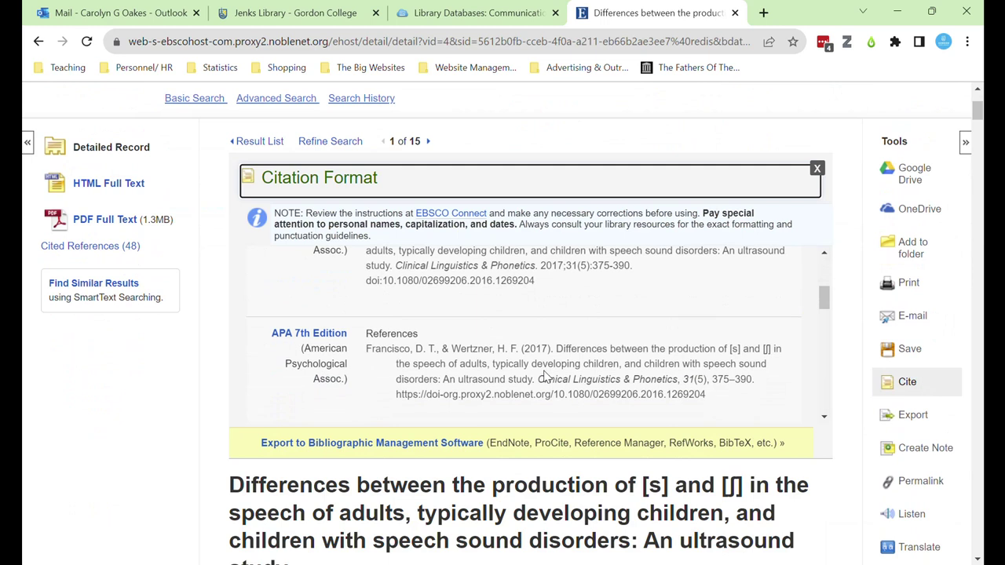
pyautogui.click(922, 487)
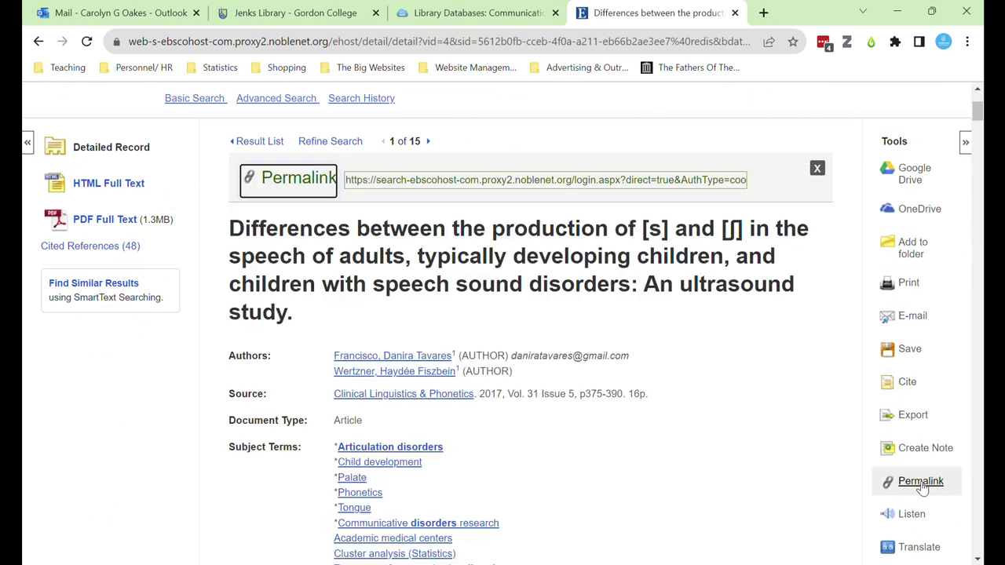
pyautogui.click(438, 188)
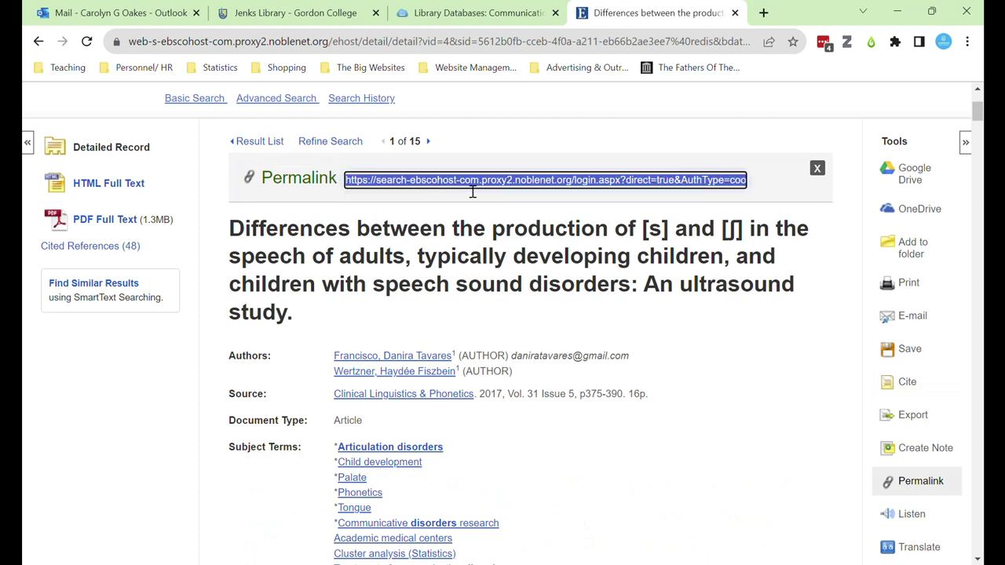